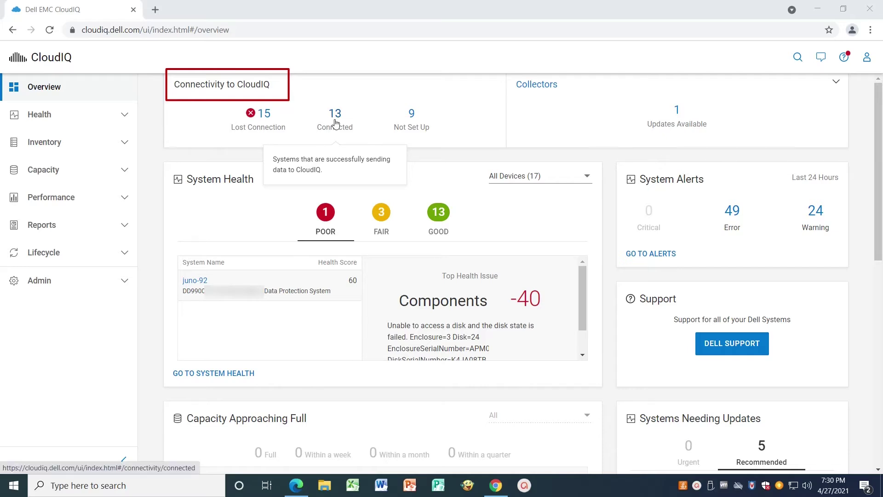
Step: Review the connected systems, return to the overview, and expand the latest system alert
{"action": "left_click", "coordinate": [335, 121]}
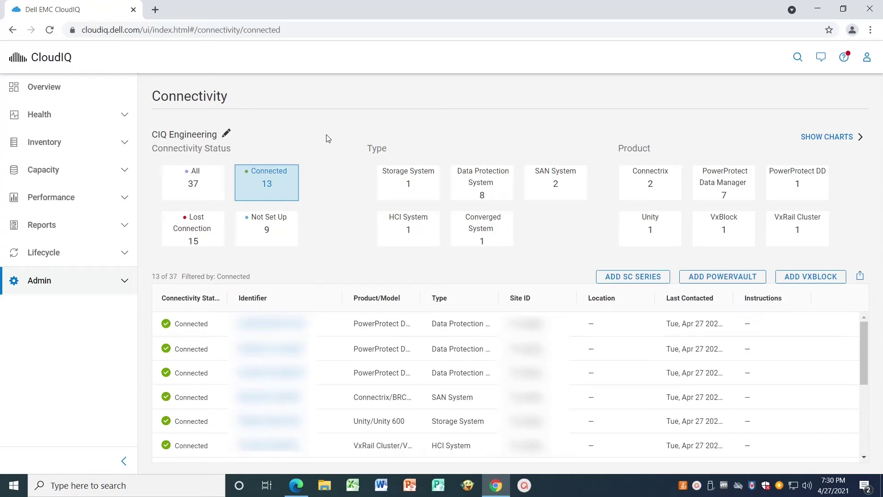
{"action": "left_click", "coordinate": [74, 90]}
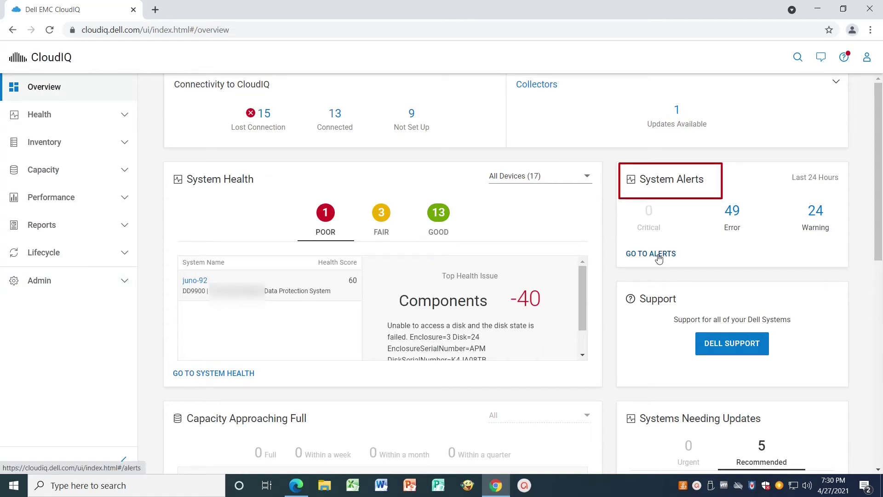
{"action": "left_click", "coordinate": [658, 254]}
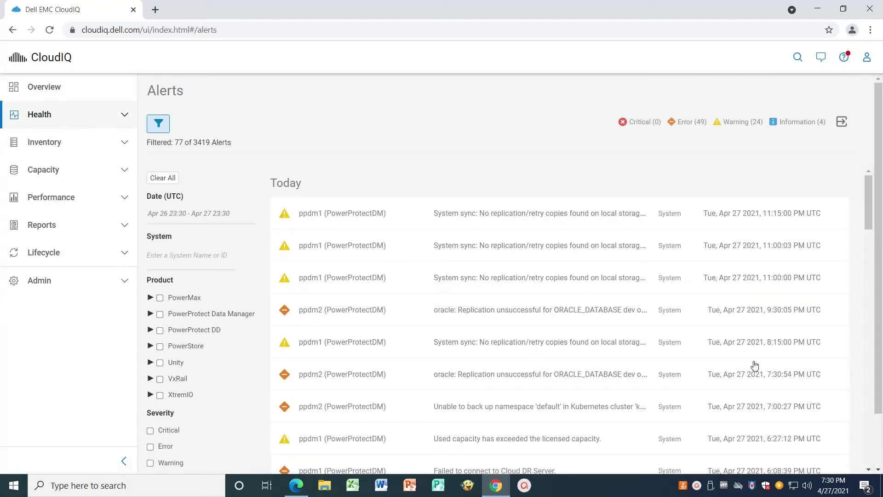
{"action": "left_click", "coordinate": [445, 219]}
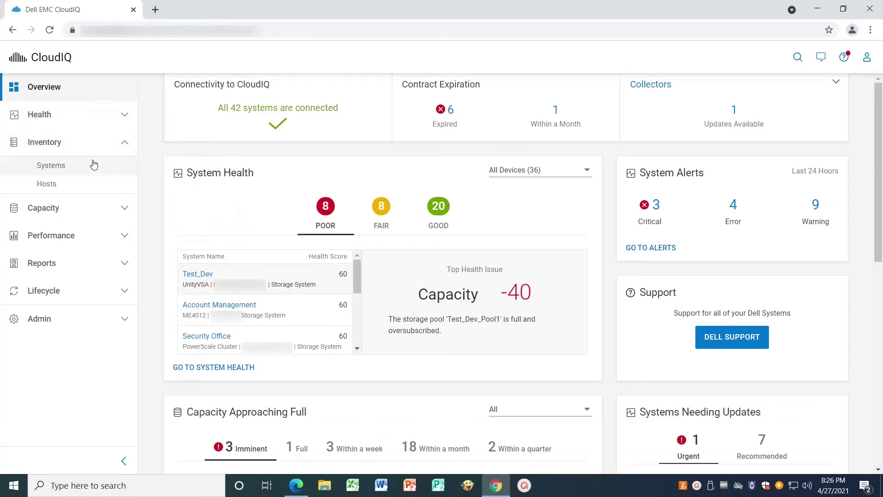
Step: Show the Systems inventory filtered to the Data Protection category
{"action": "left_click", "coordinate": [86, 168]}
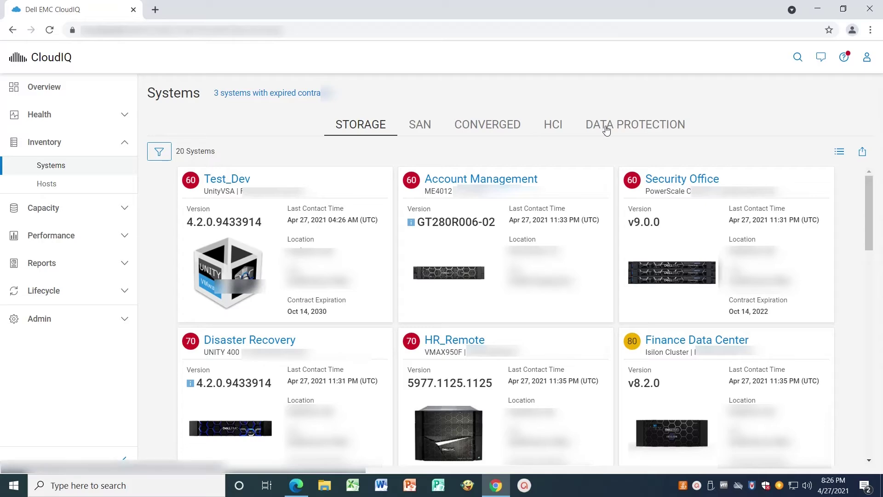
{"action": "left_click", "coordinate": [608, 125]}
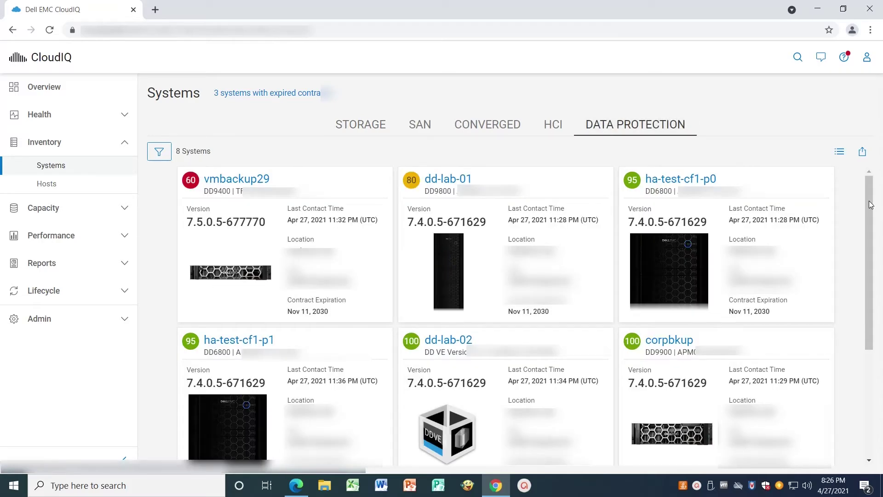
{"action": "left_click_drag", "start_coordinate": [870, 204], "coordinate": [856, 423]}
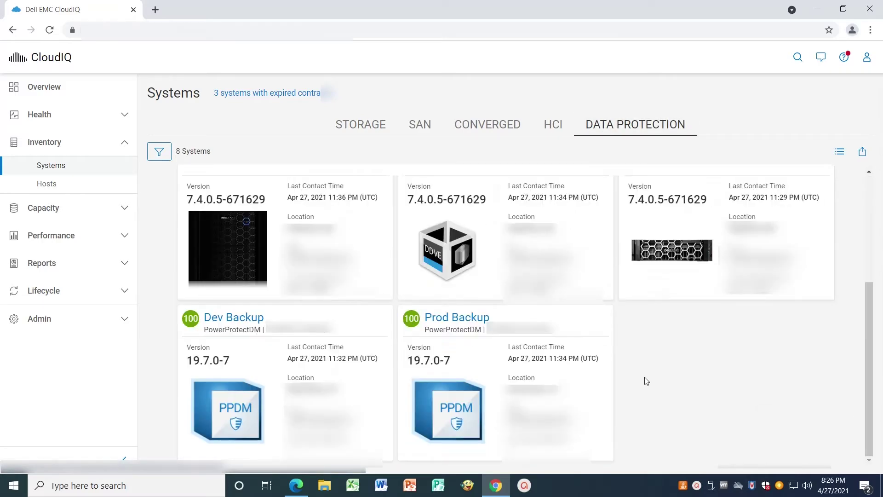
Step: Show the Dev Backup system's details from its inventory card
{"action": "left_click", "coordinate": [238, 318]}
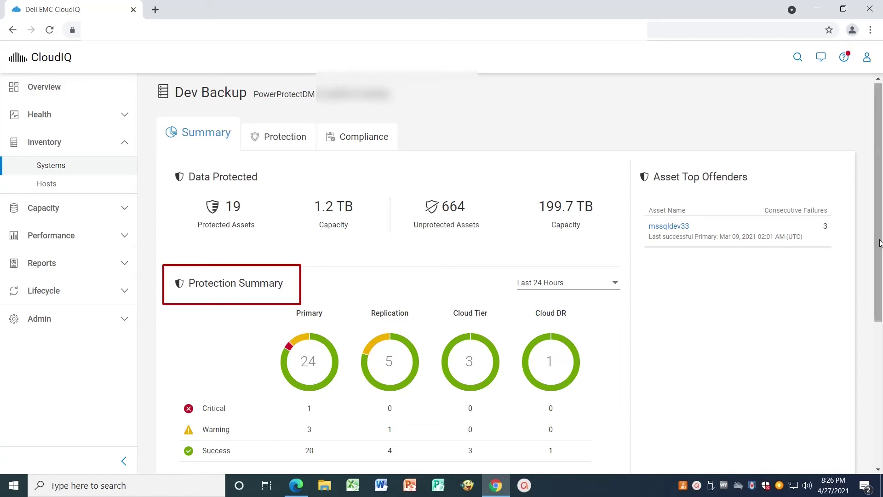
{"action": "left_click_drag", "start_coordinate": [879, 242], "coordinate": [875, 390]}
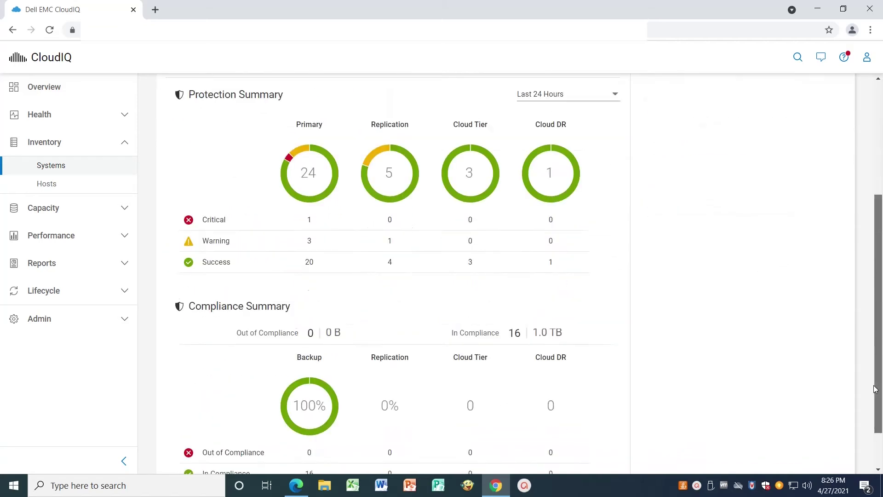
{"action": "scroll", "coordinate": [875, 390], "scroll_direction": "down", "scroll_amount": 1}
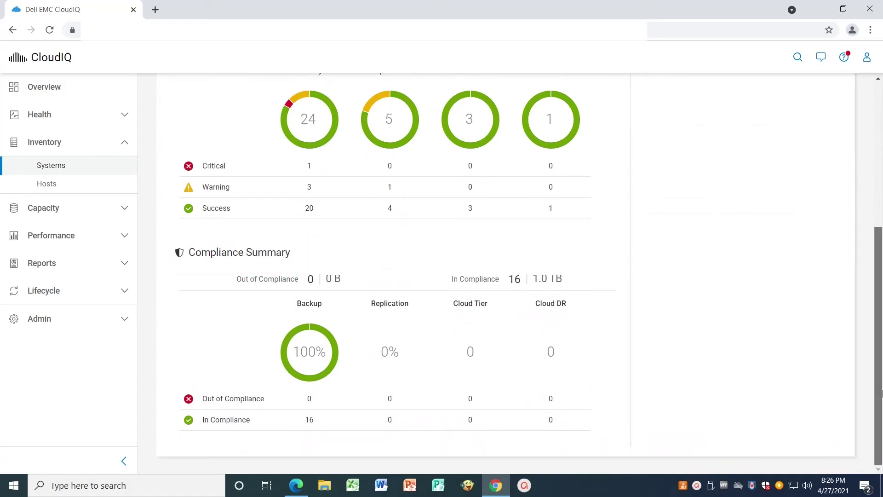
{"action": "left_click_drag", "start_coordinate": [876, 403], "coordinate": [879, 198]}
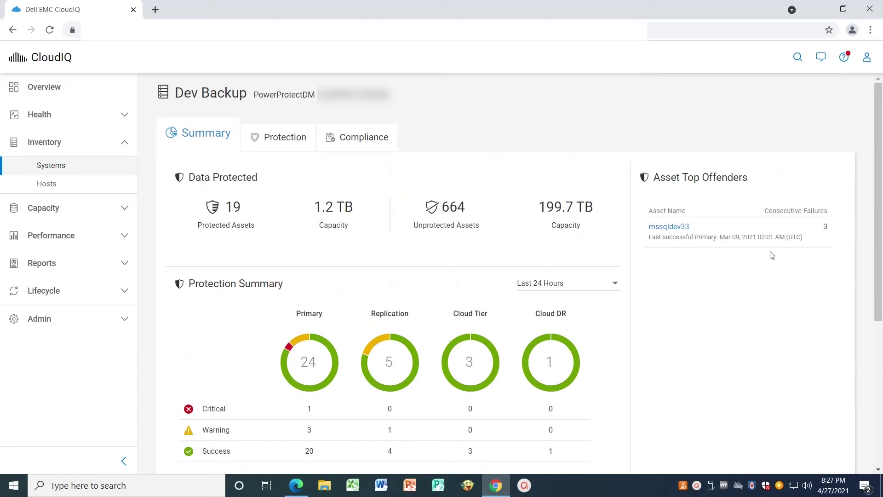
Step: View the mssqldev33 asset and the error behind its first failed backup
{"action": "left_click", "coordinate": [667, 231]}
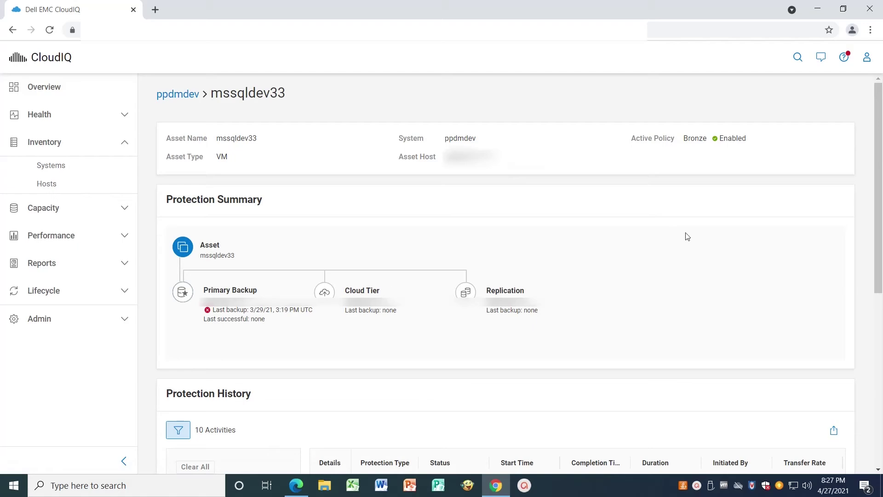
{"action": "scroll", "coordinate": [481, 329], "scroll_direction": "down", "scroll_amount": 5}
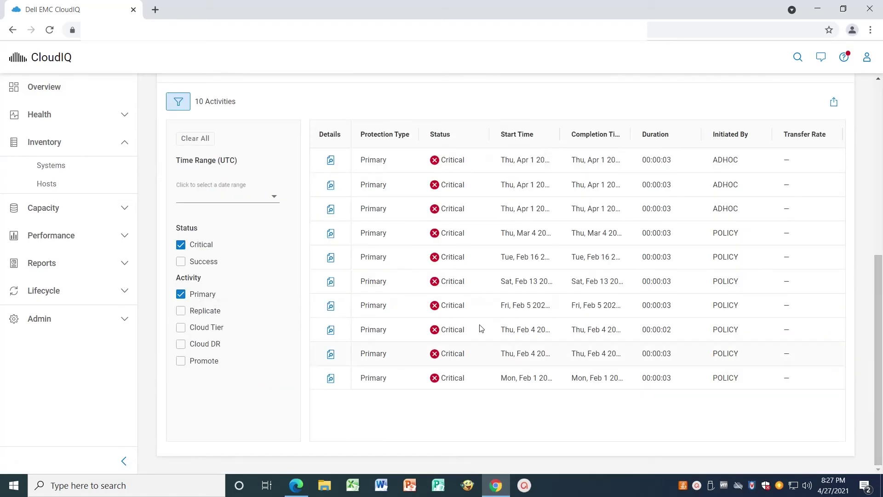
{"action": "left_click", "coordinate": [331, 167]}
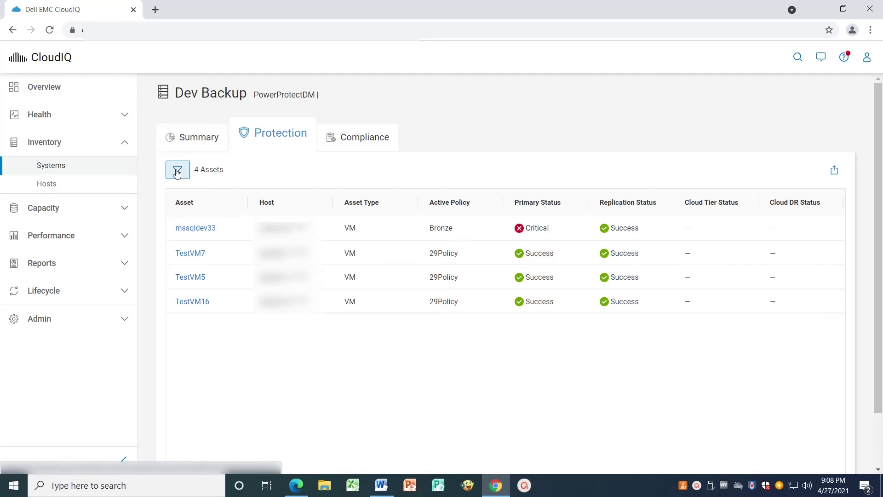
Step: Show the protected-asset filters, then switch to Dev Backup's Compliance activities
{"action": "left_click", "coordinate": [178, 172]}
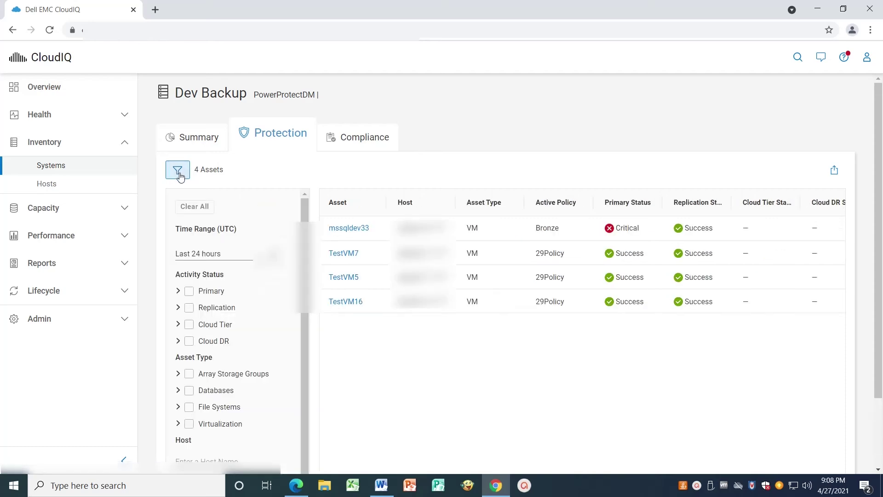
{"action": "left_click", "coordinate": [343, 144]}
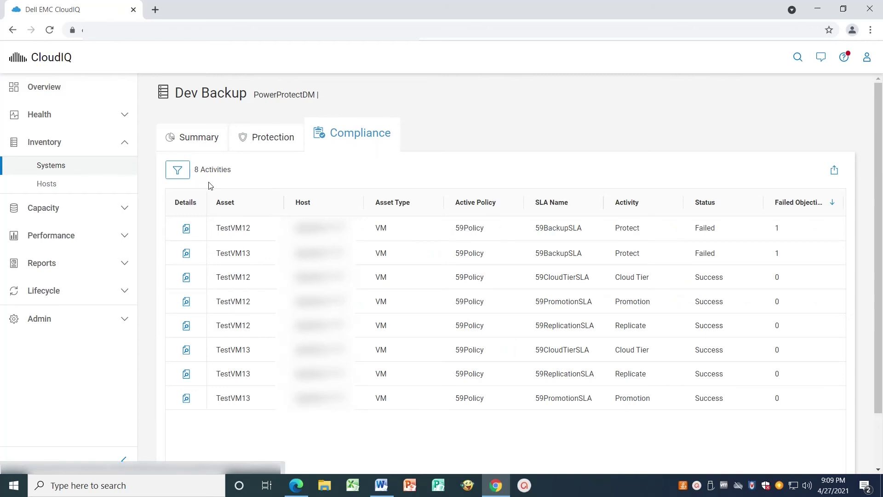
Step: View why TestVM12 failed its Recovery Point objective, then show the compliance filters
{"action": "left_click", "coordinate": [186, 229]}
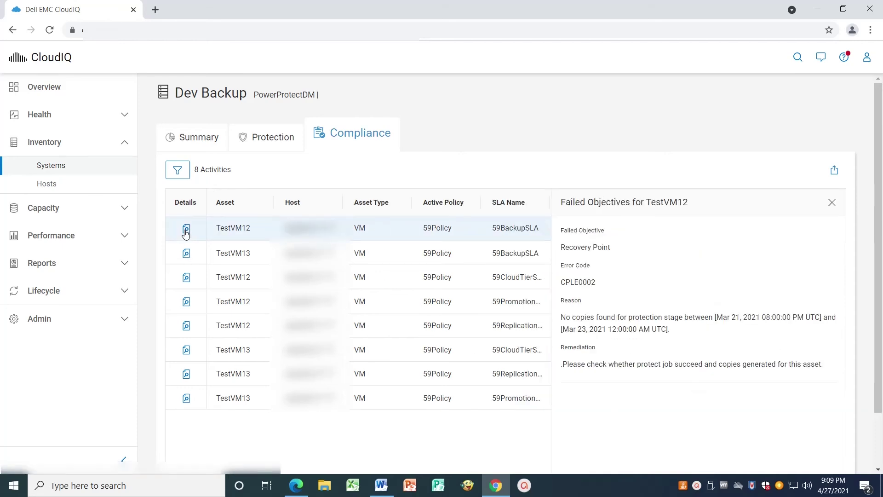
{"action": "left_click", "coordinate": [177, 173]}
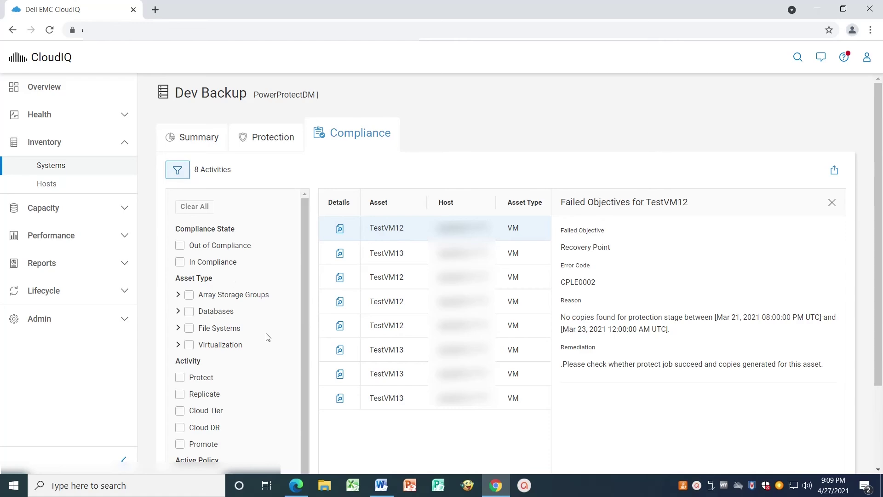